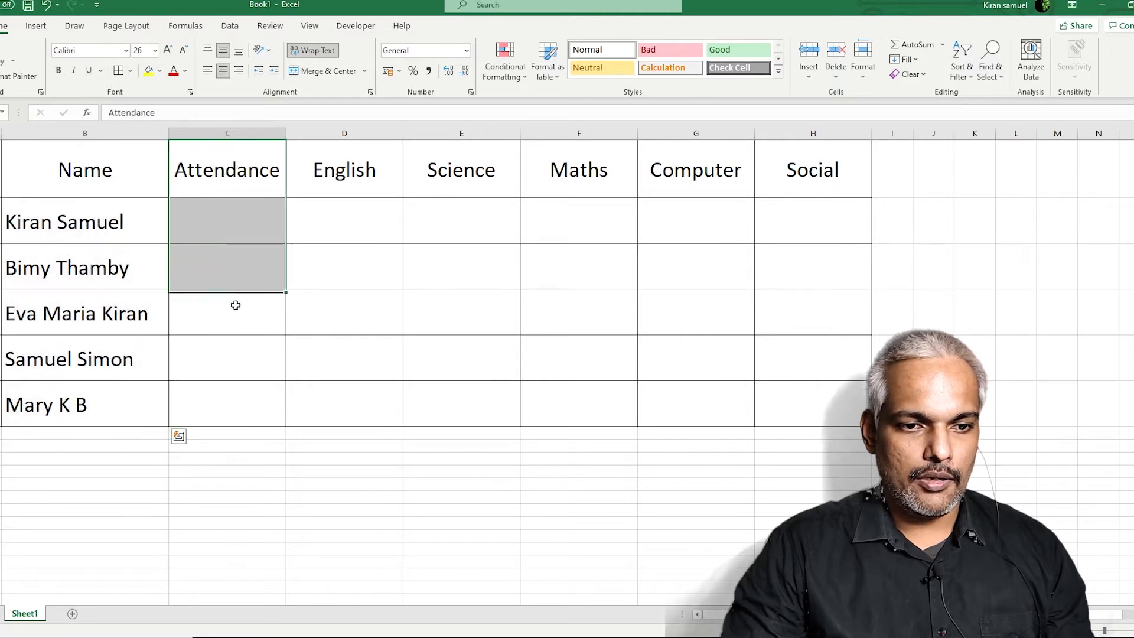
drag(448, 157, 630, 173)
click(366, 164)
click(448, 168)
click(582, 167)
click(649, 164)
click(845, 187)
mouse_move(230, 232)
mouse_down()
mouse_move(739, 233)
mouse_move(774, 337)
mouse_move(771, 404)
mouse_up()
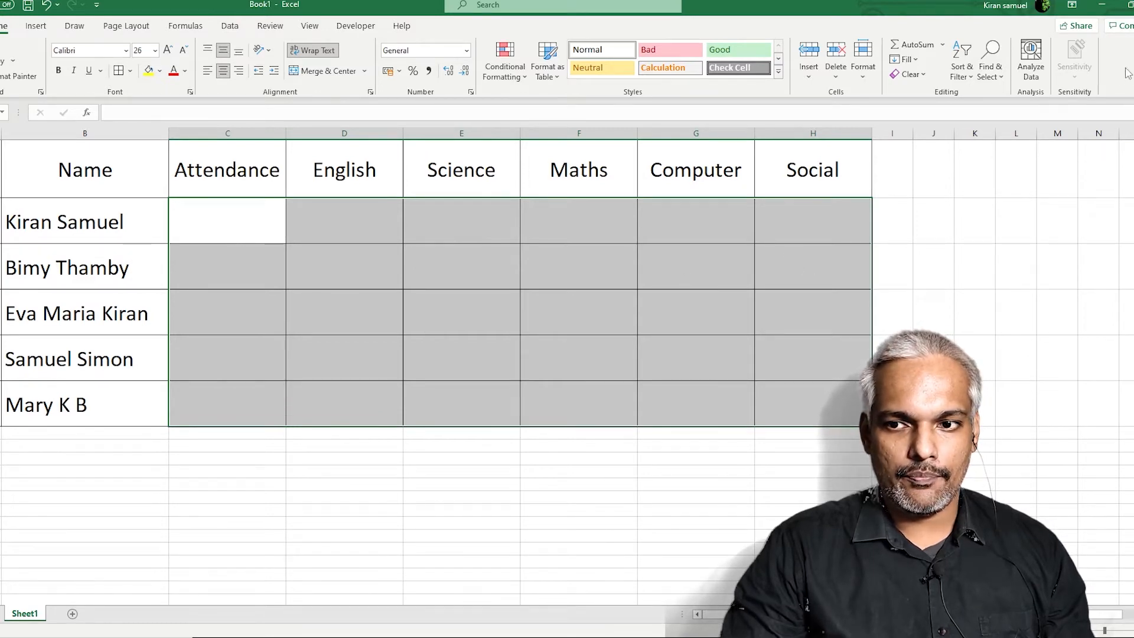
click(1093, 153)
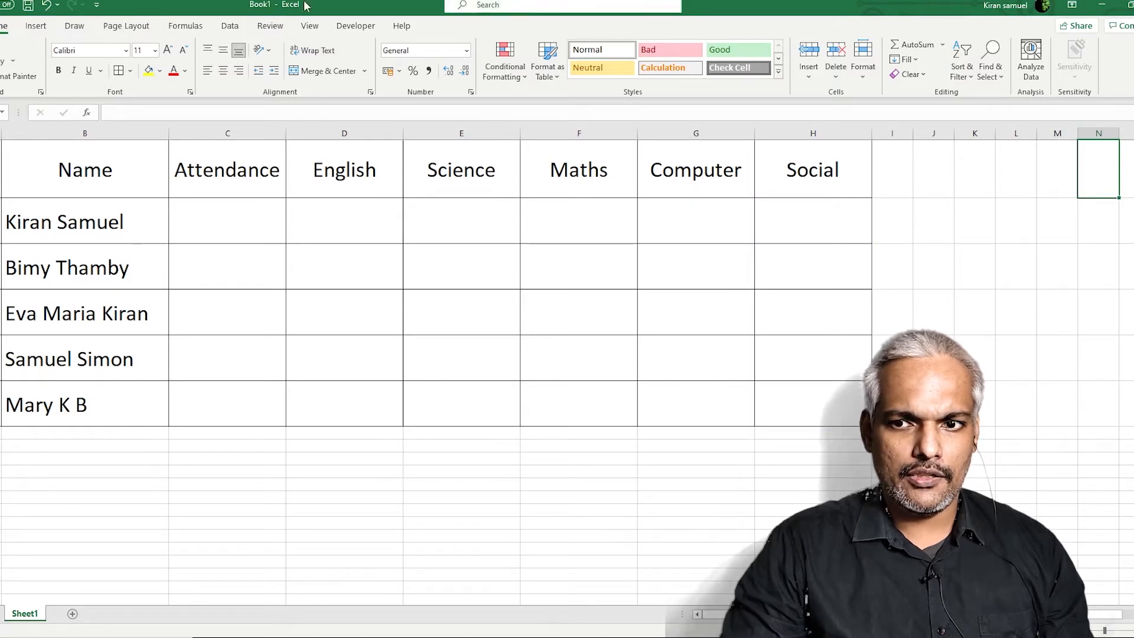
right_click(1118, 75)
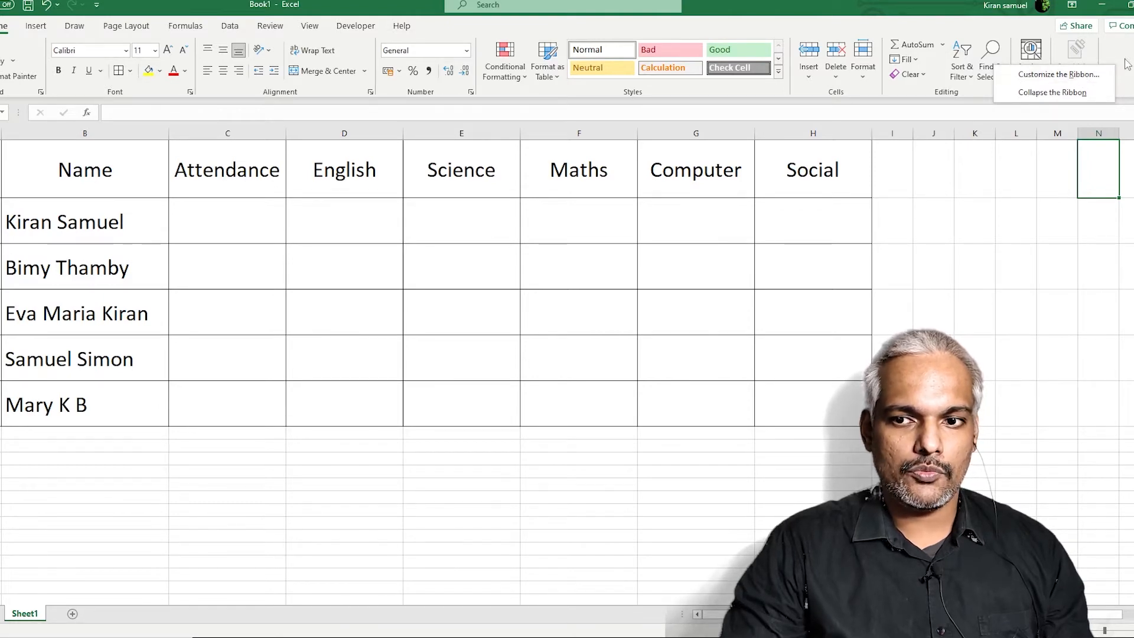
Open Customize the Ribbon and switch the command source to Commands Not in the Ribbon
click(1076, 79)
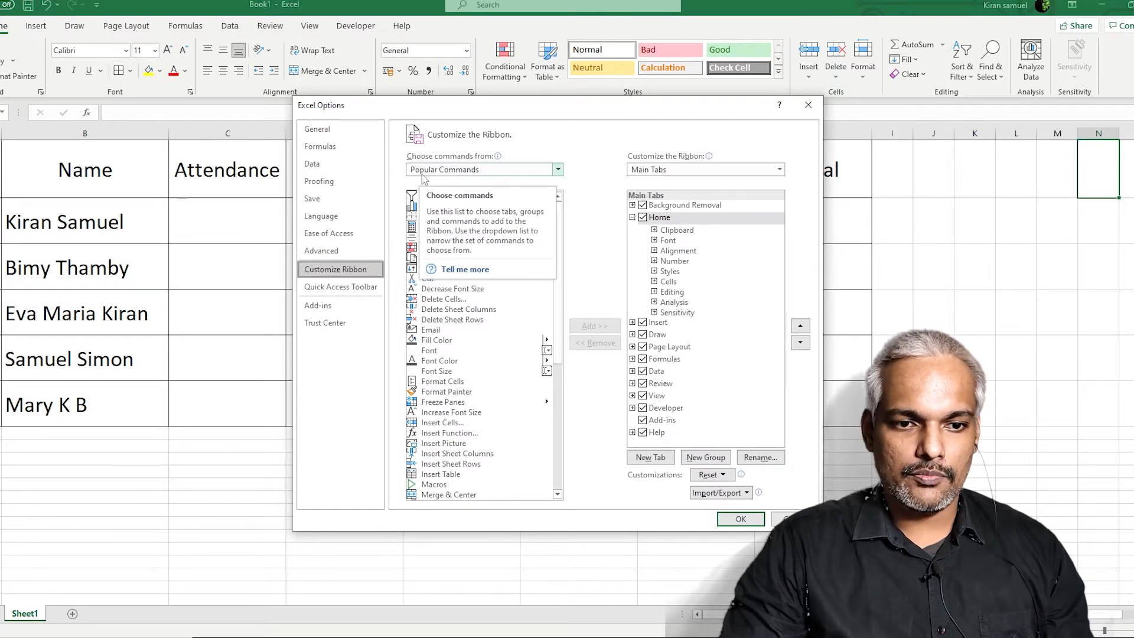
click(466, 171)
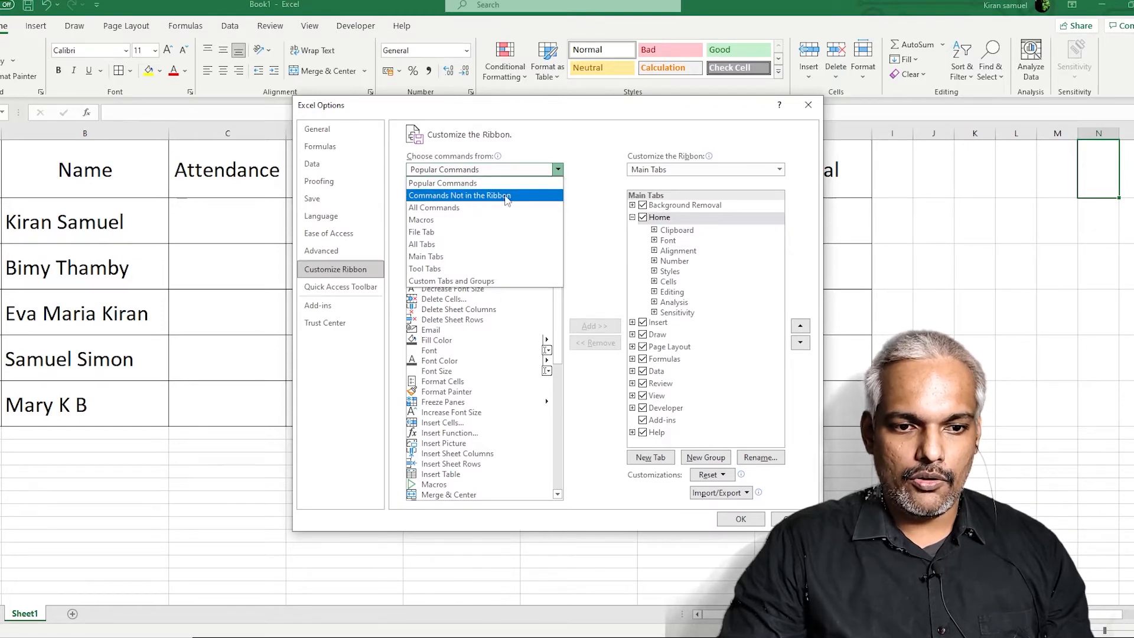
click(446, 198)
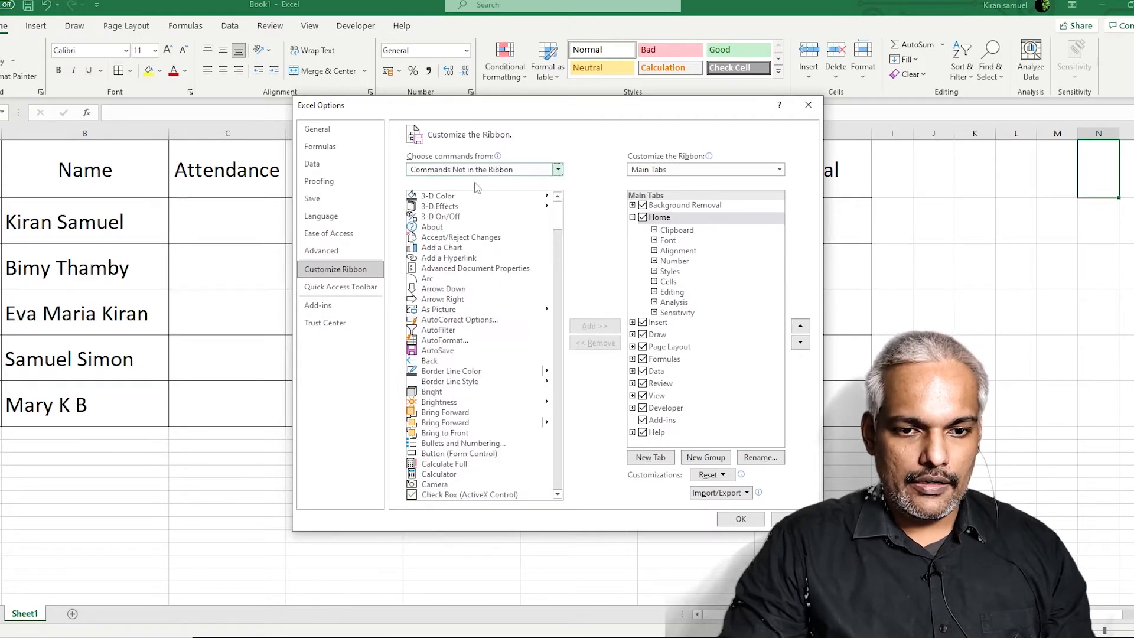
Scroll the Commands Not in the Ribbon list down to the Speak Cells entries
drag(556, 219, 530, 441)
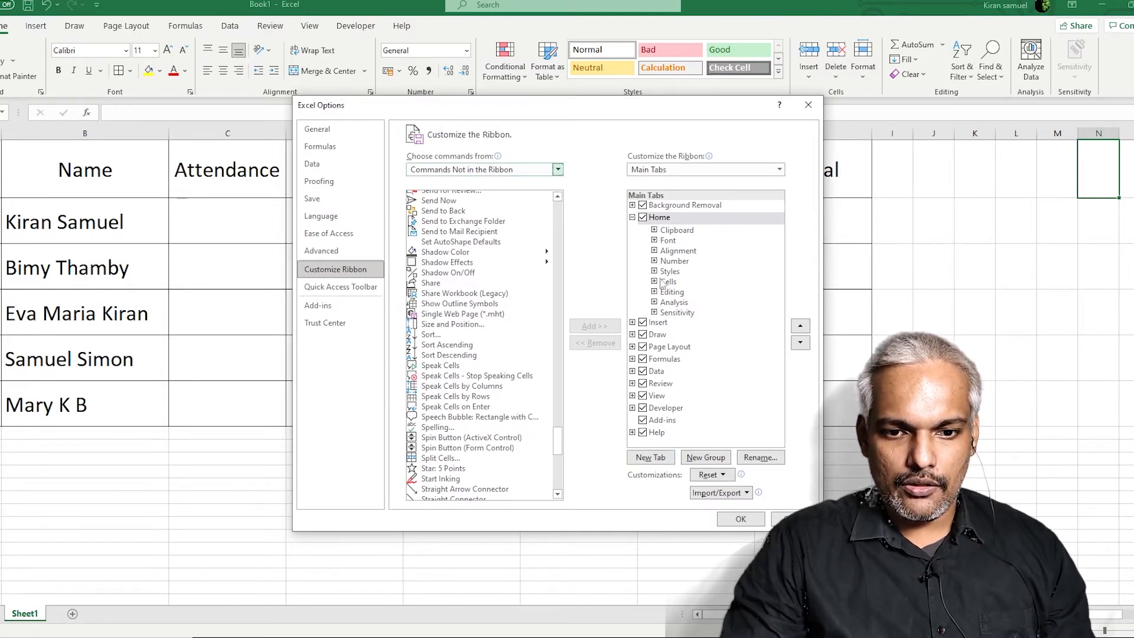
Add a new custom tab with its group and rename the tab 'Bek4tec Special'
click(650, 457)
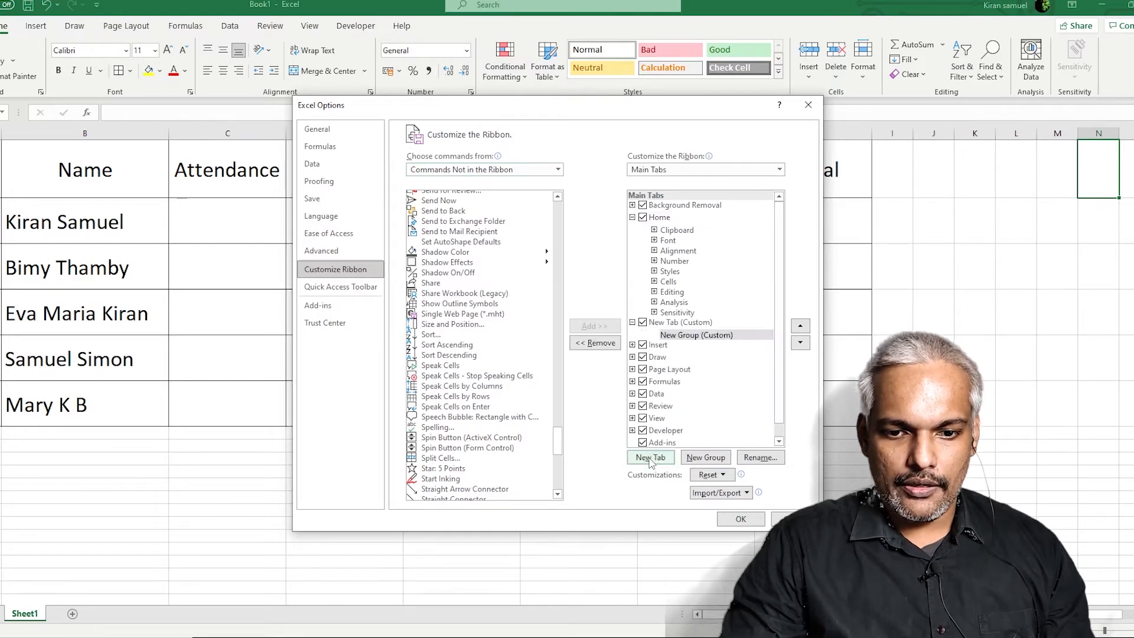
click(688, 336)
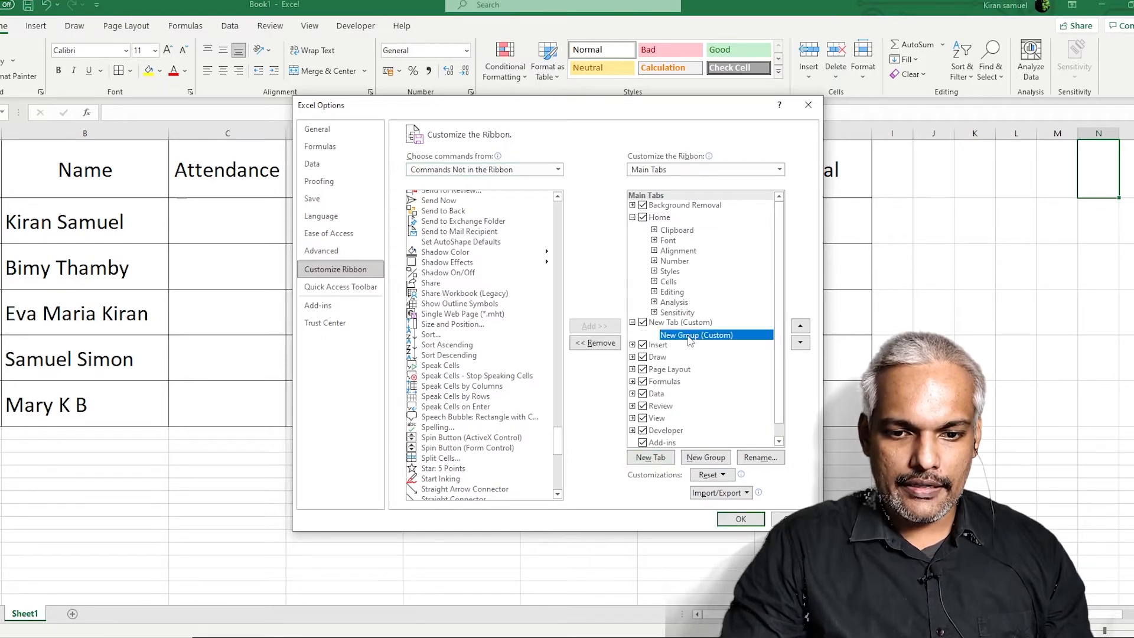
double_click(675, 325)
right_click(674, 324)
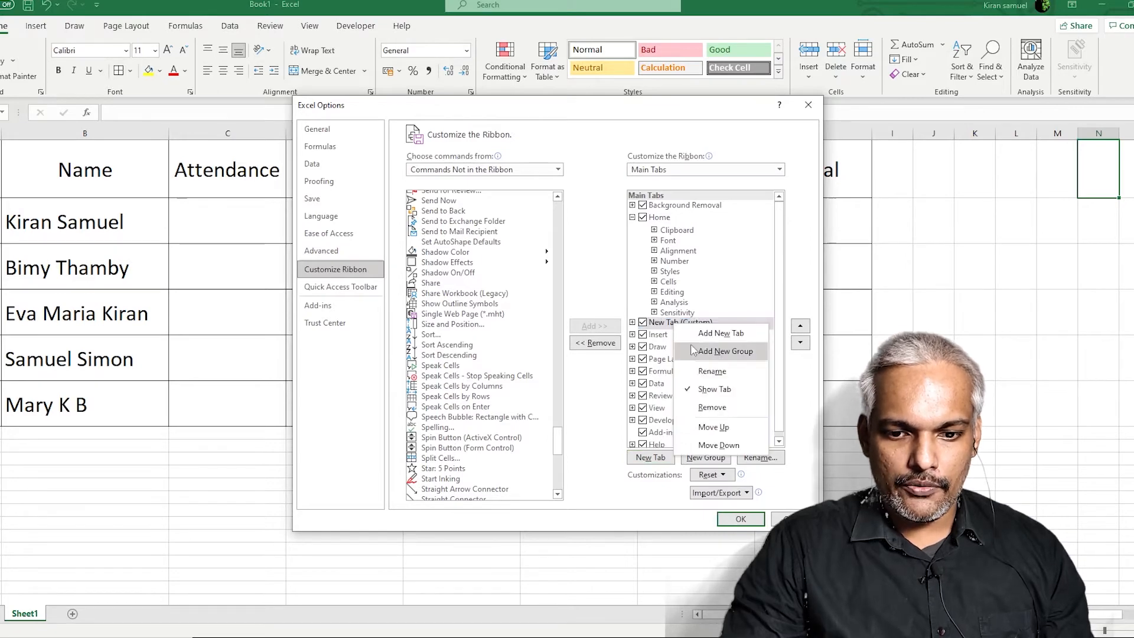
click(713, 372)
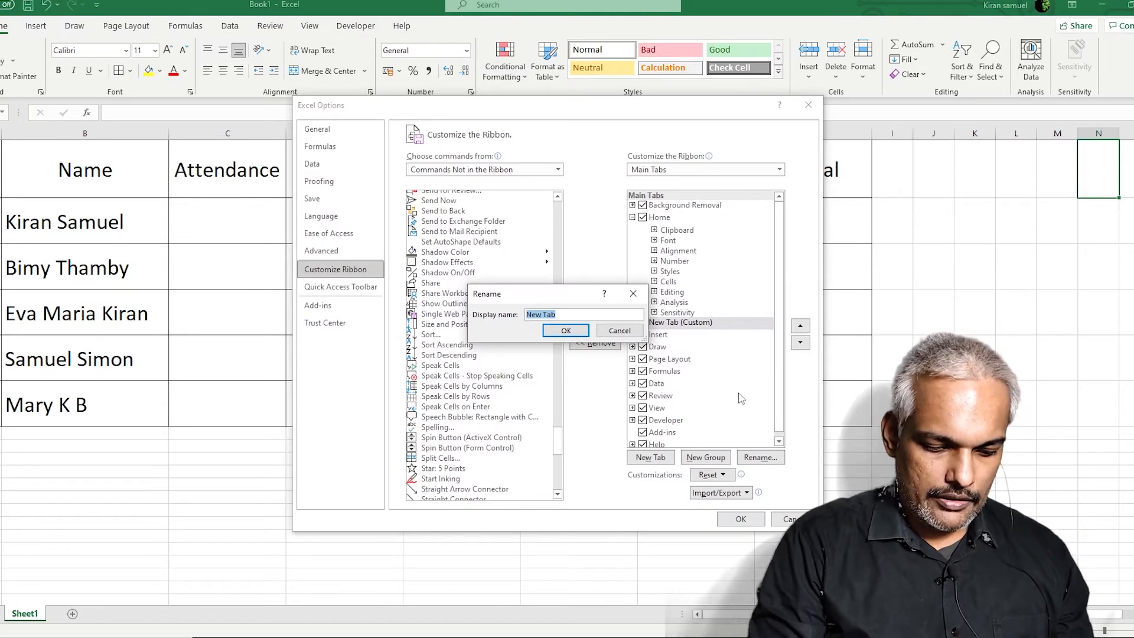
text(Bek4tec)
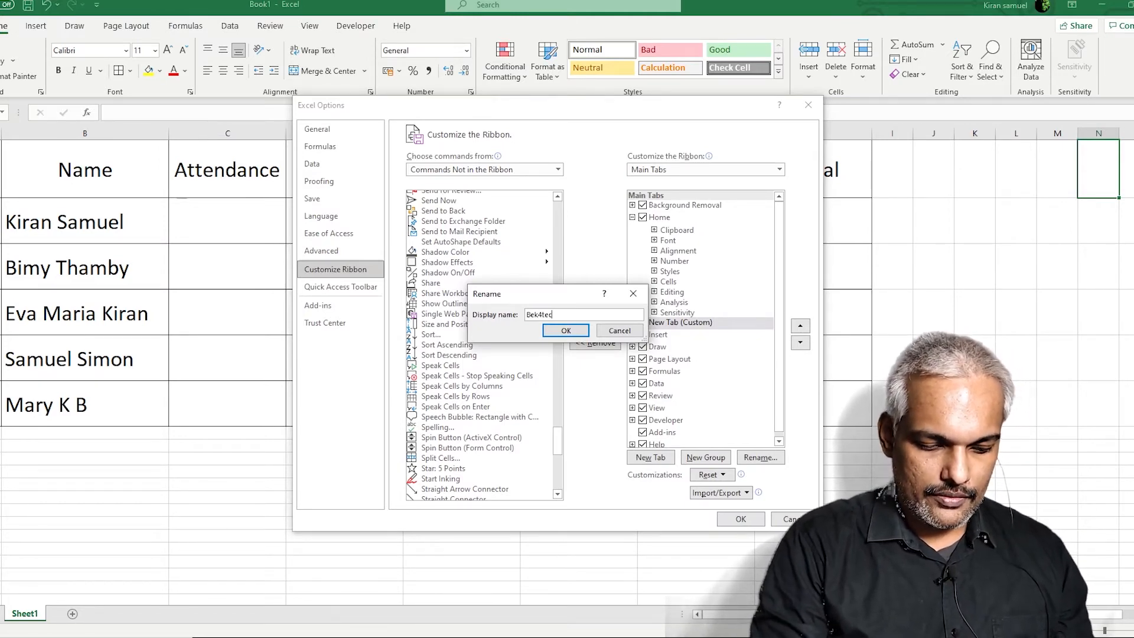
text( Special)
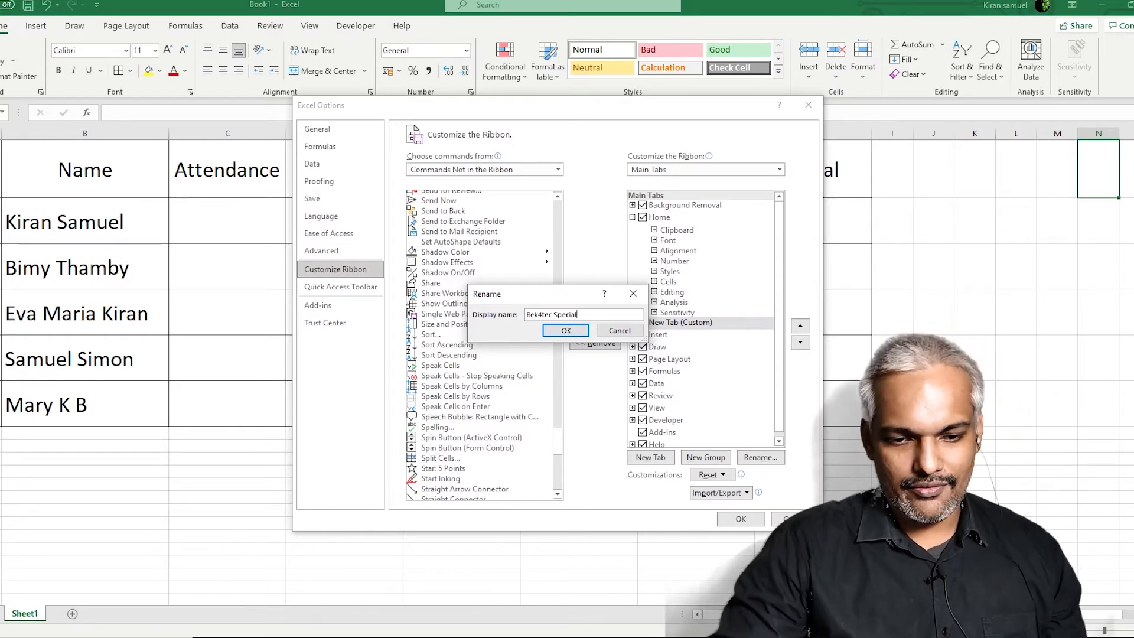
click(564, 332)
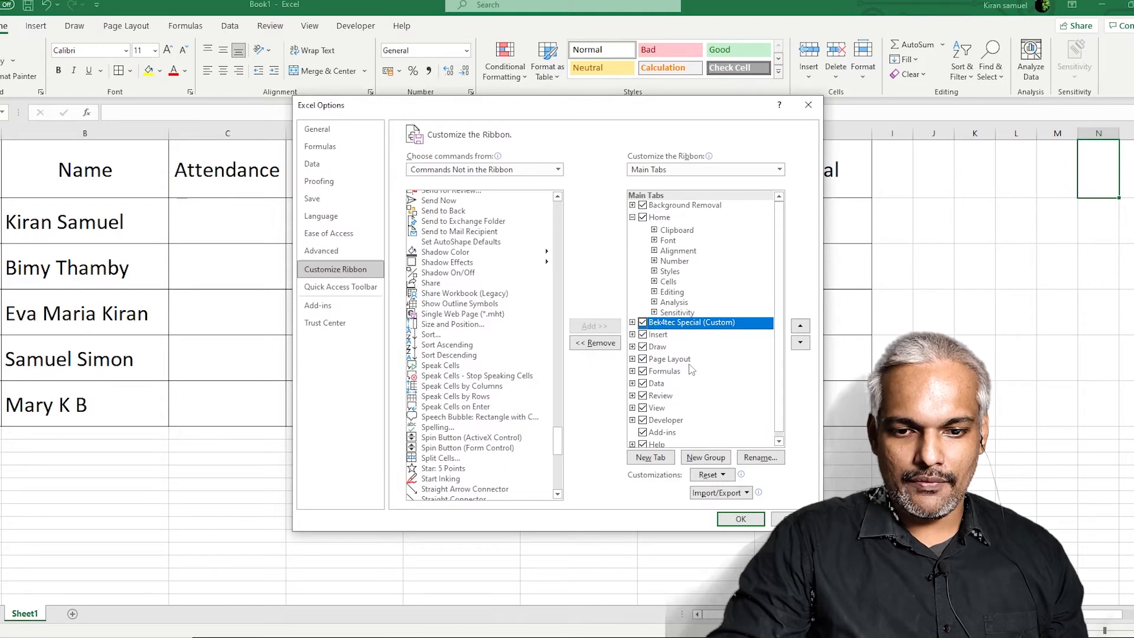
Add Speak Cells, Stop Speaking, By Columns, By Rows and On Enter to Bek4tec Special's New Group, then apply
click(632, 323)
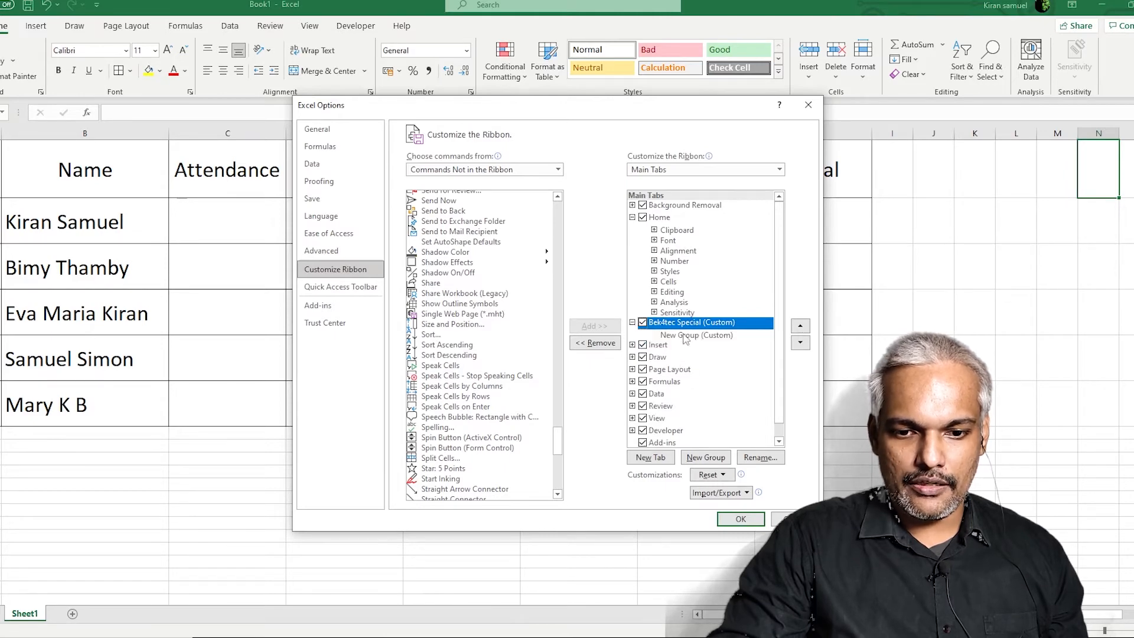
click(711, 333)
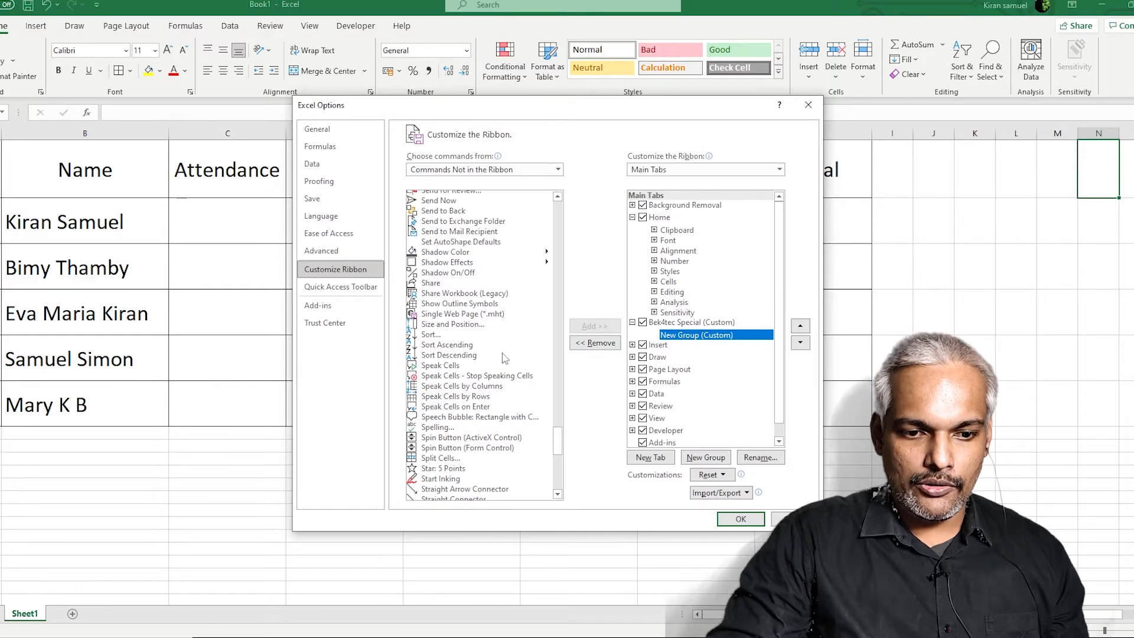
double_click(445, 369)
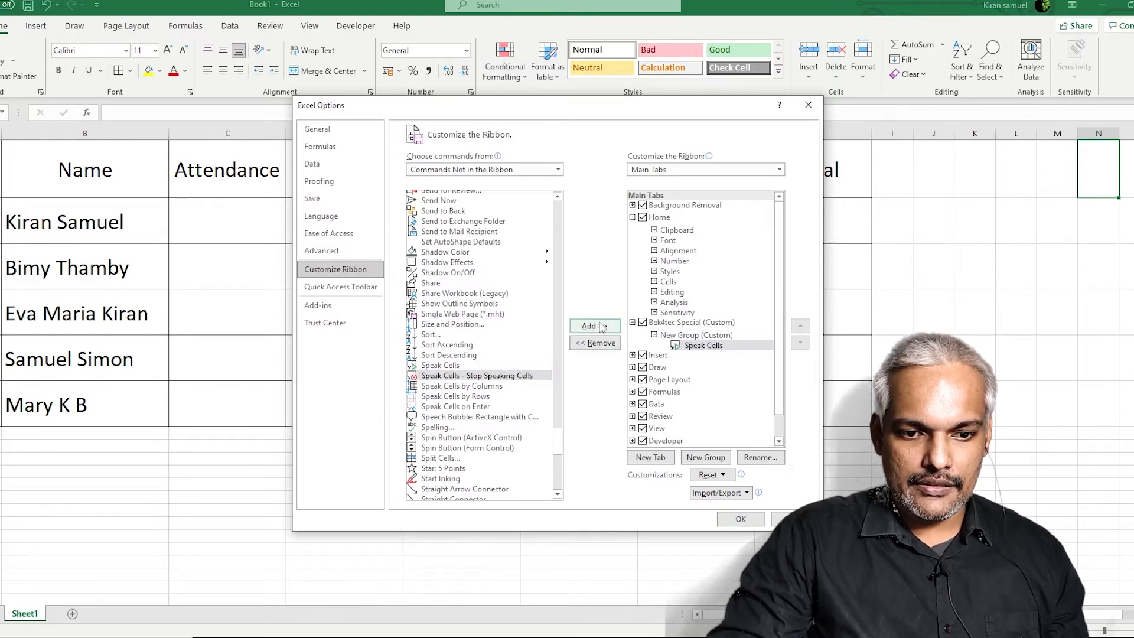
double_click(480, 376)
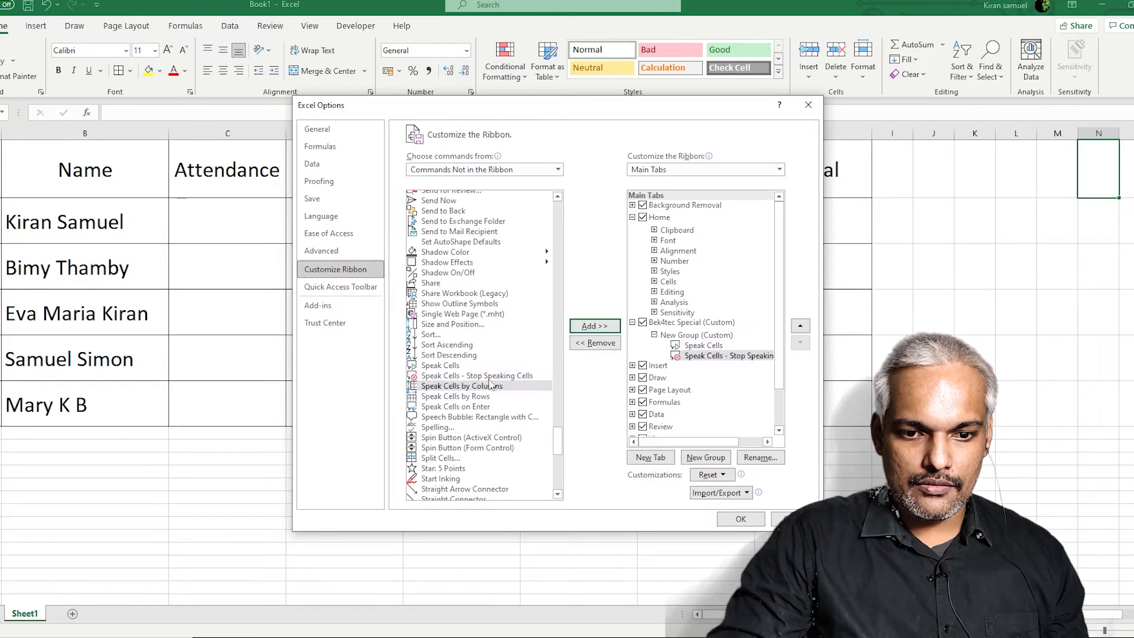
click(588, 329)
click(587, 329)
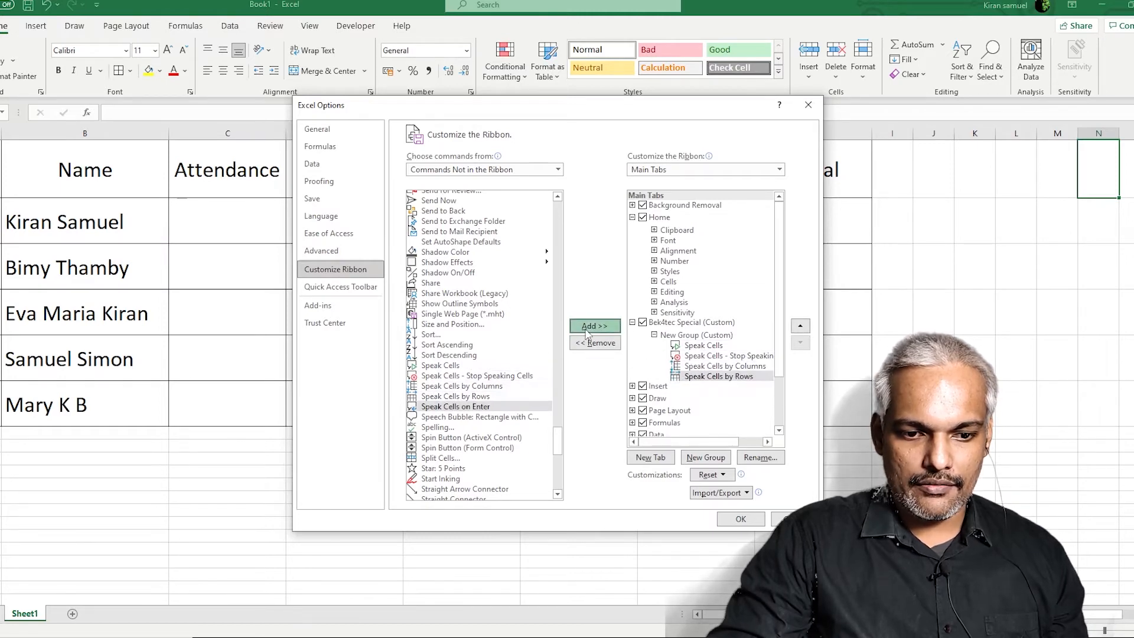
click(588, 329)
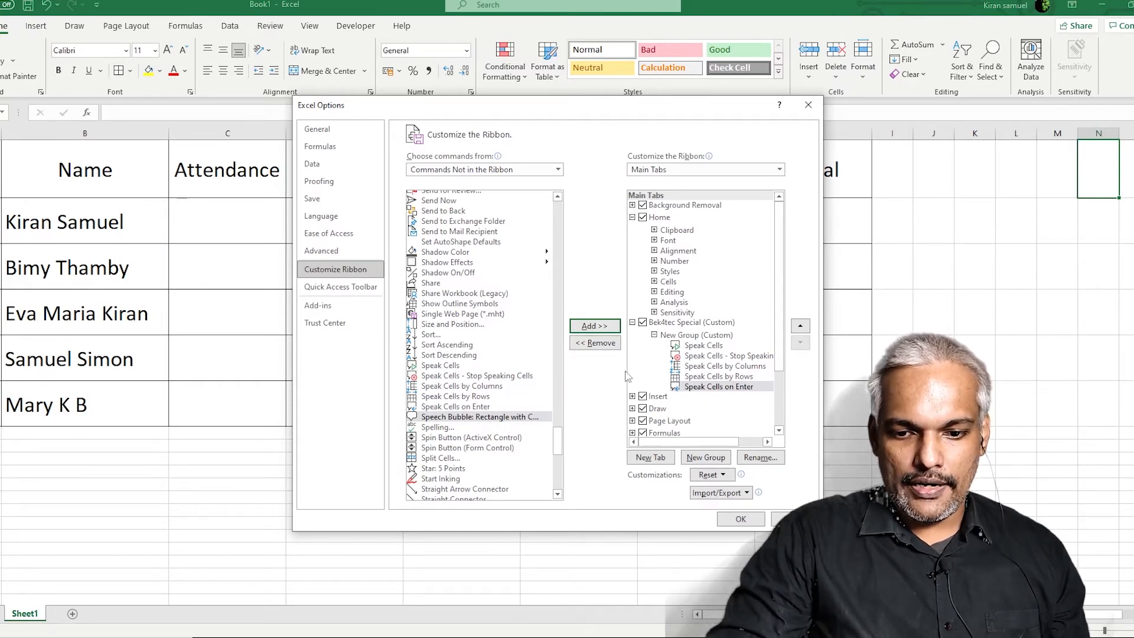
click(741, 518)
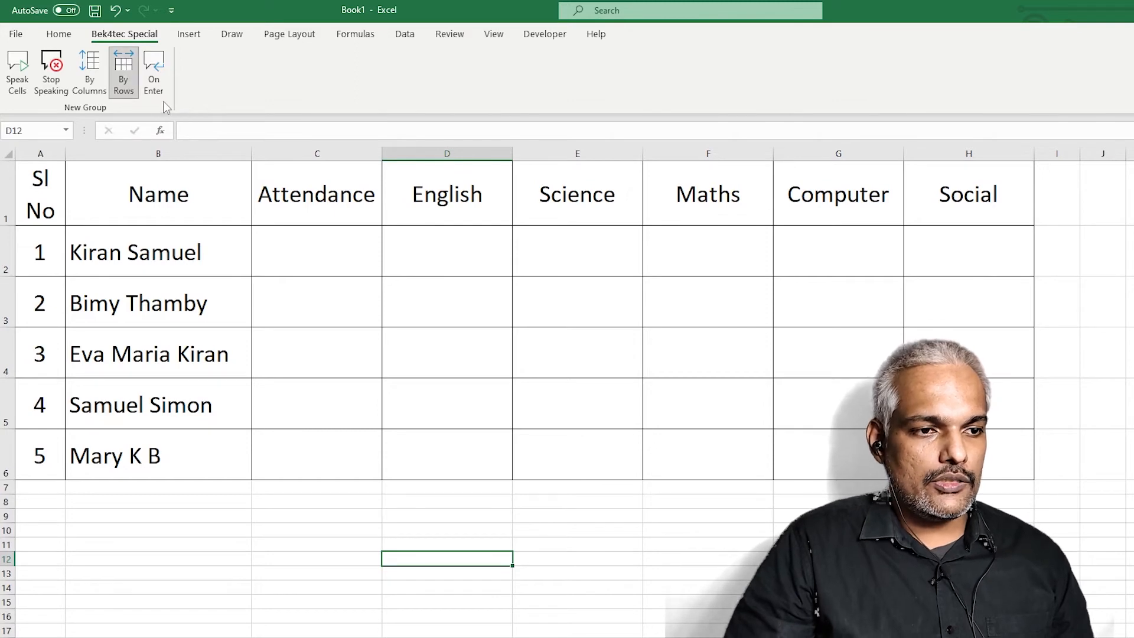
Switch on Speak Cells on Enter from the Bek4tec Special tab and select C2
click(154, 75)
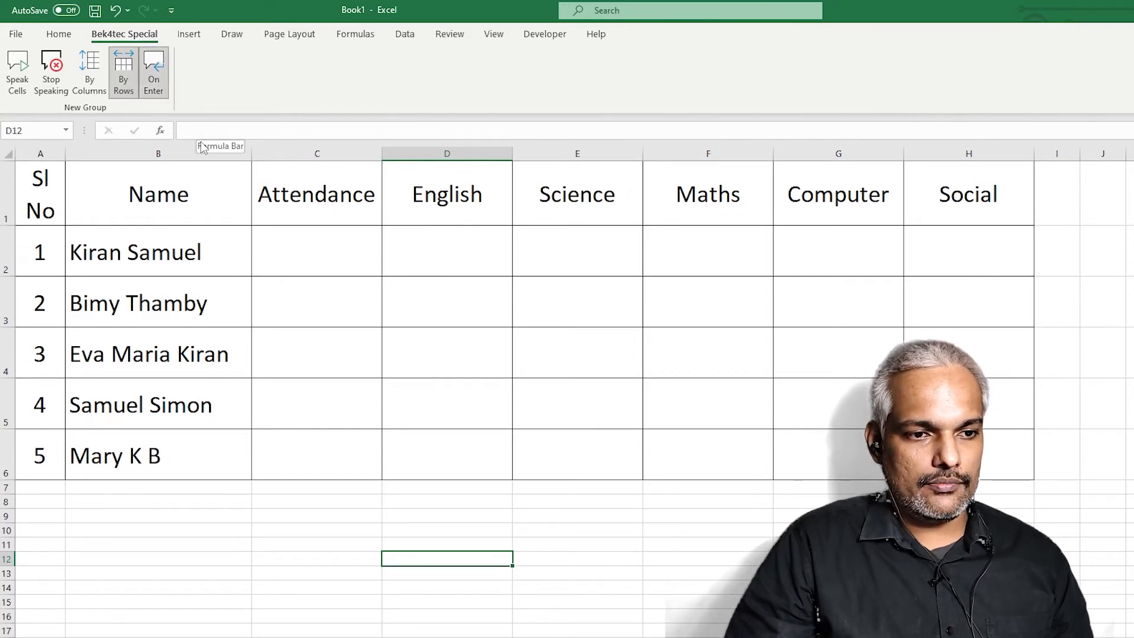
click(155, 77)
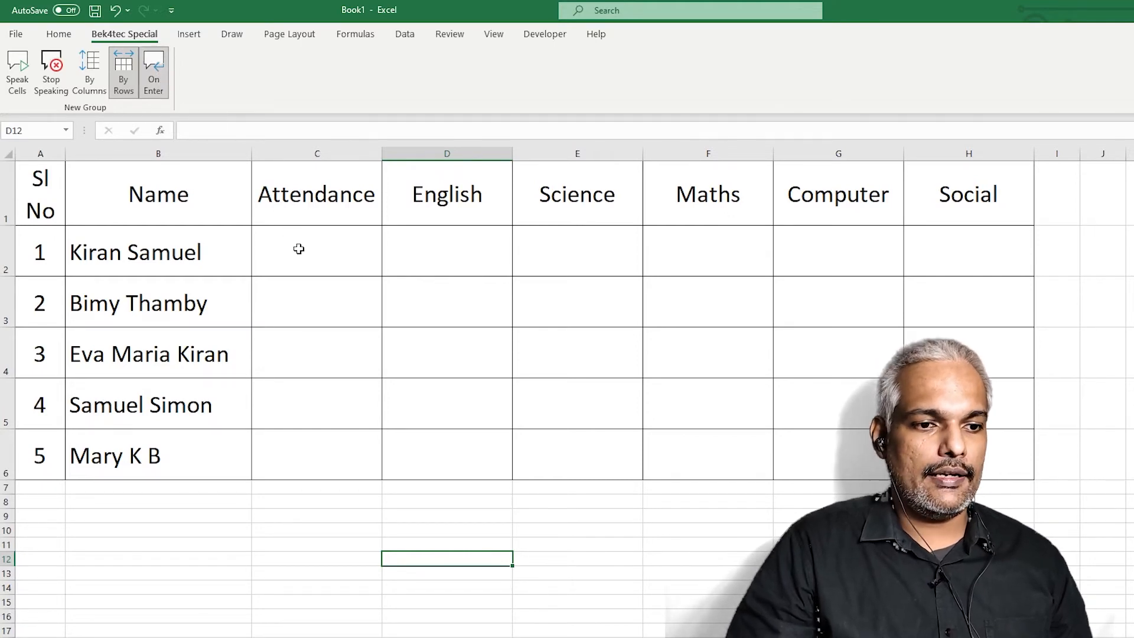
click(298, 249)
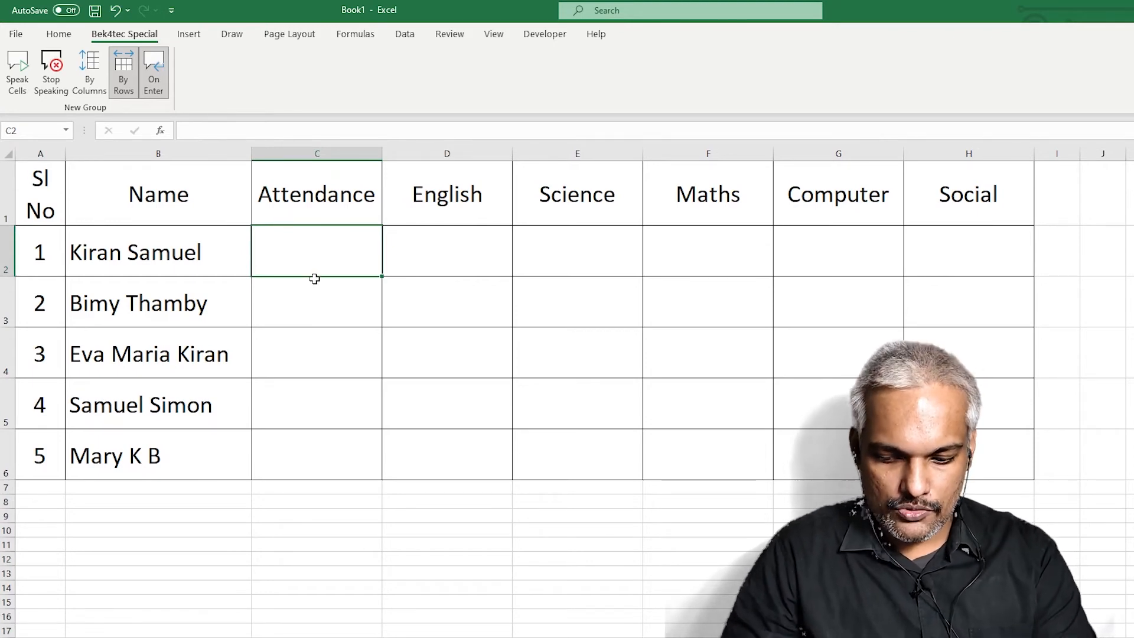
Enter attendance 96, 95, 94, 92 and 93 down C2:C6, then switch Speak on Enter off
text(96)
key(Return)
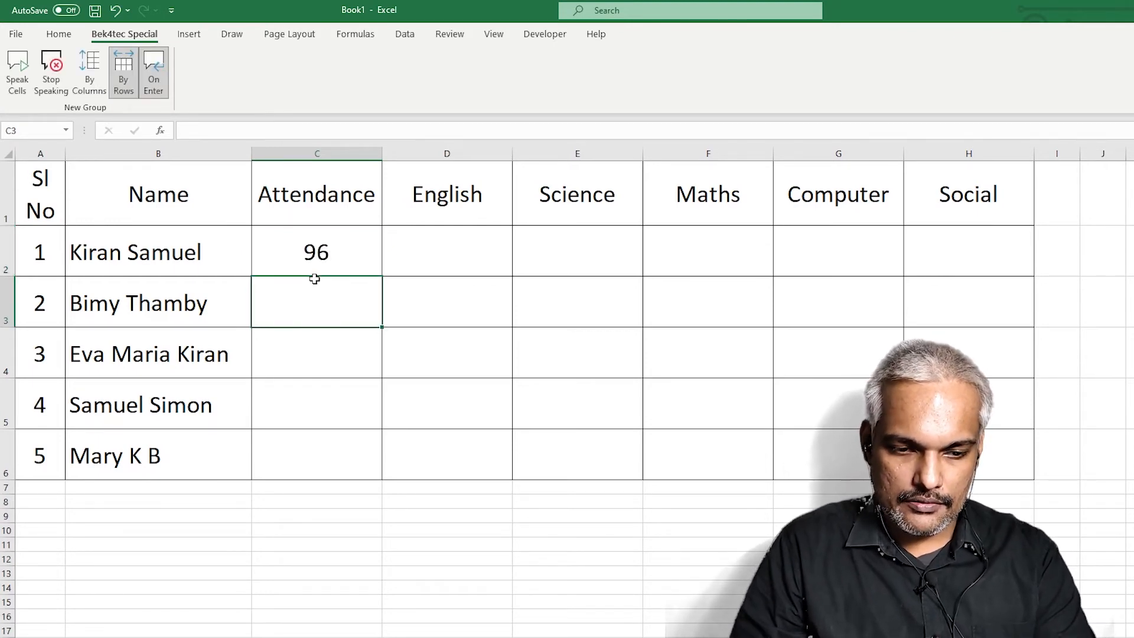
text(95)
key(Return)
text(94)
key(Return)
text(92)
key(Return)
text(93)
key(ctrl+Return)
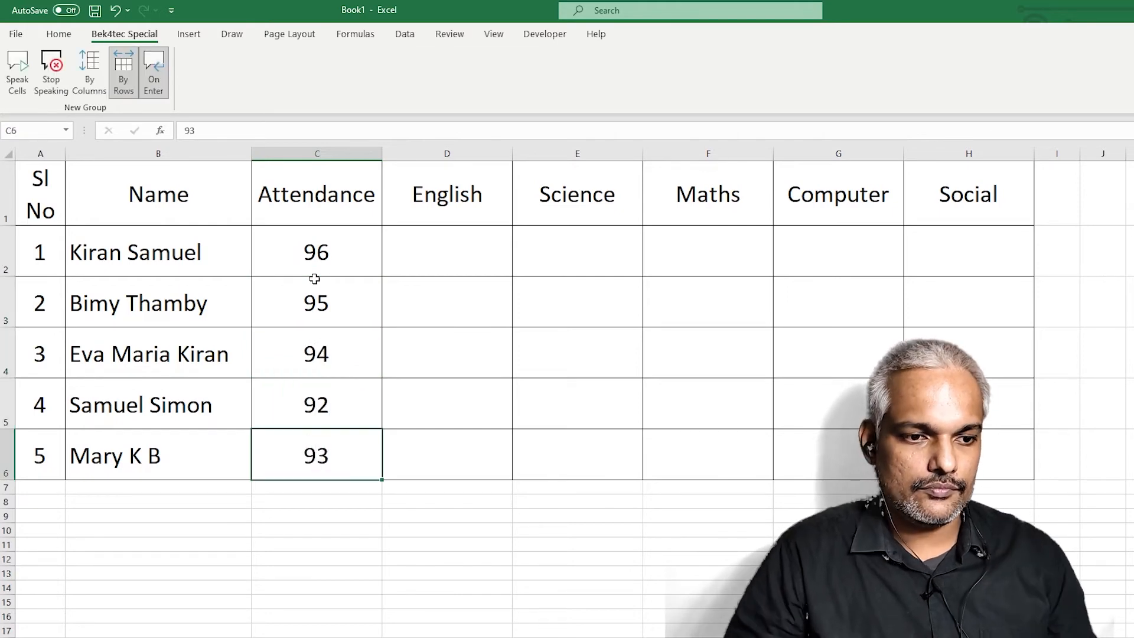
key(Return)
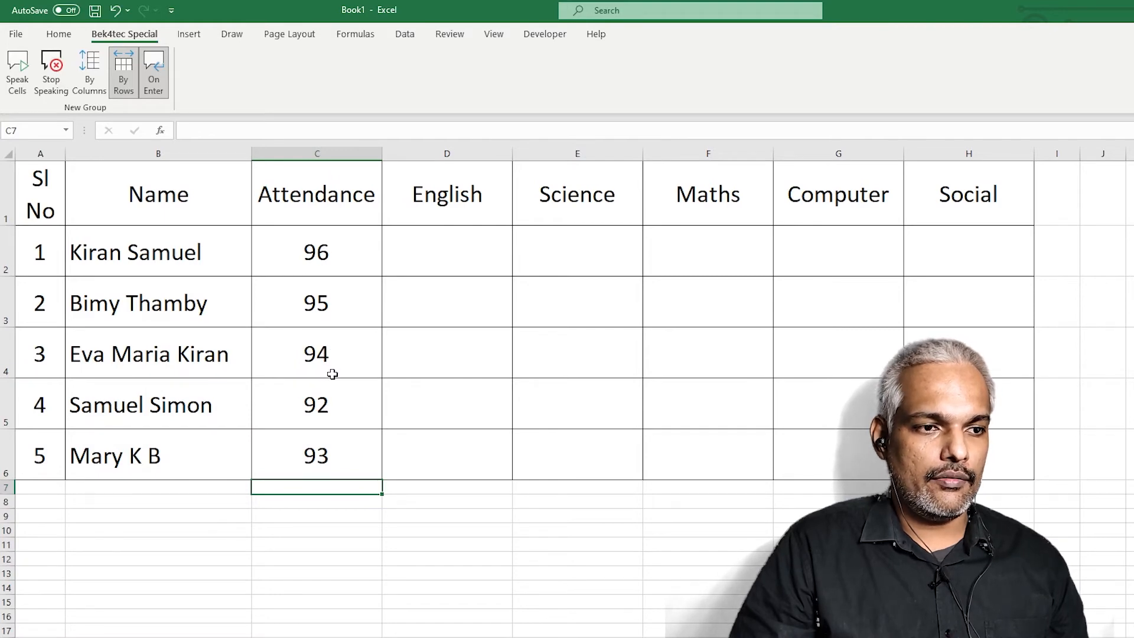
click(153, 73)
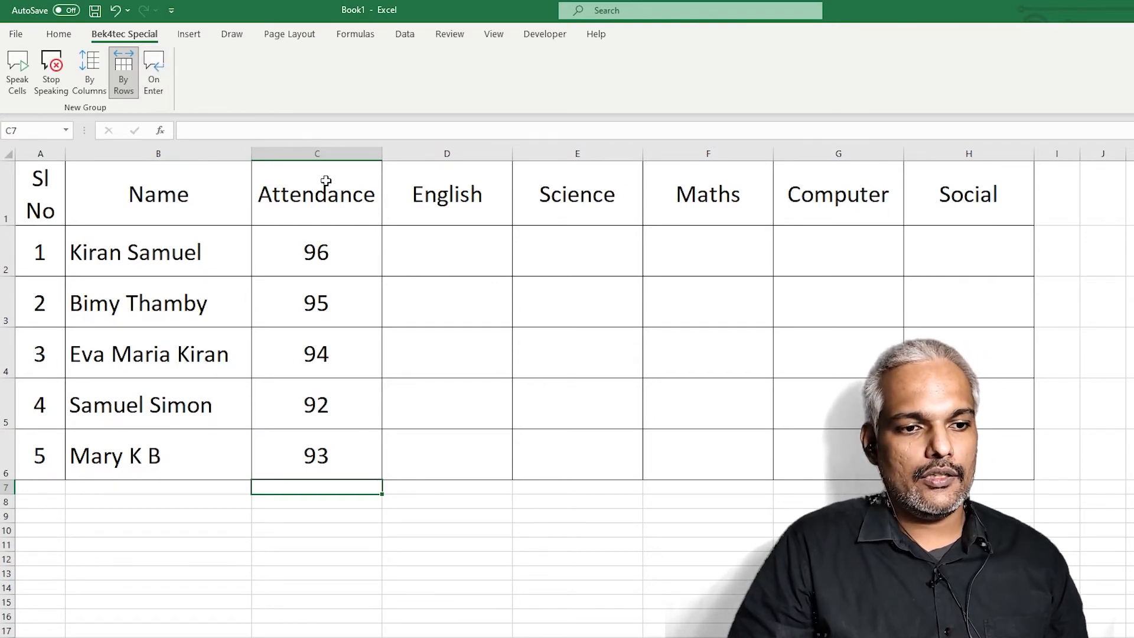
Select C1:C6 and have it read aloud using the By Columns order
click(452, 543)
drag(317, 192, 339, 457)
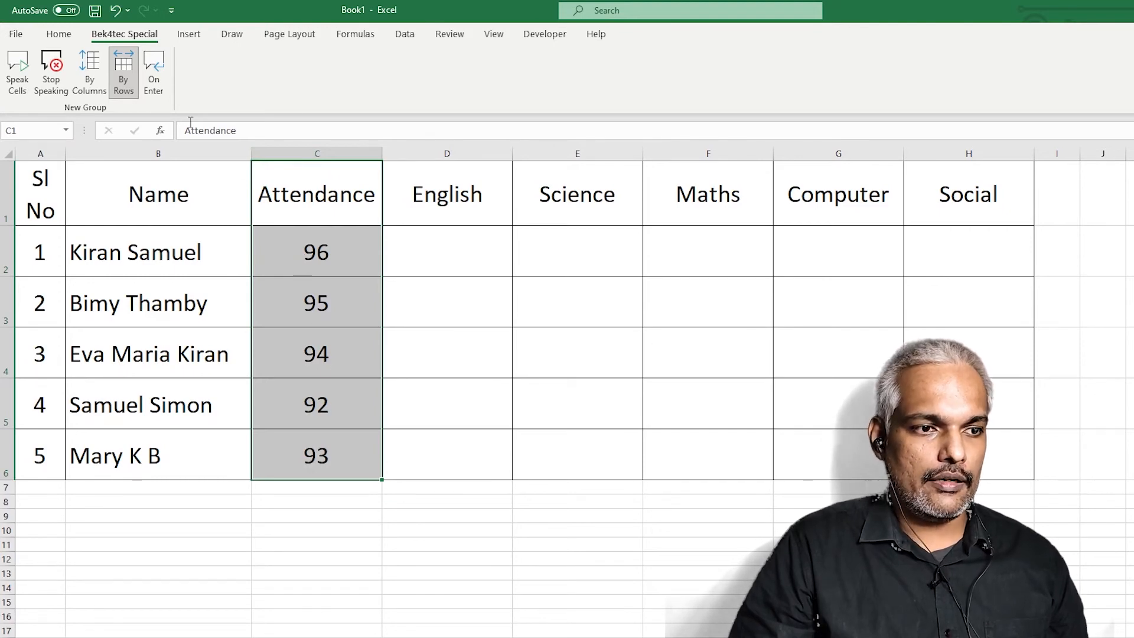
click(91, 75)
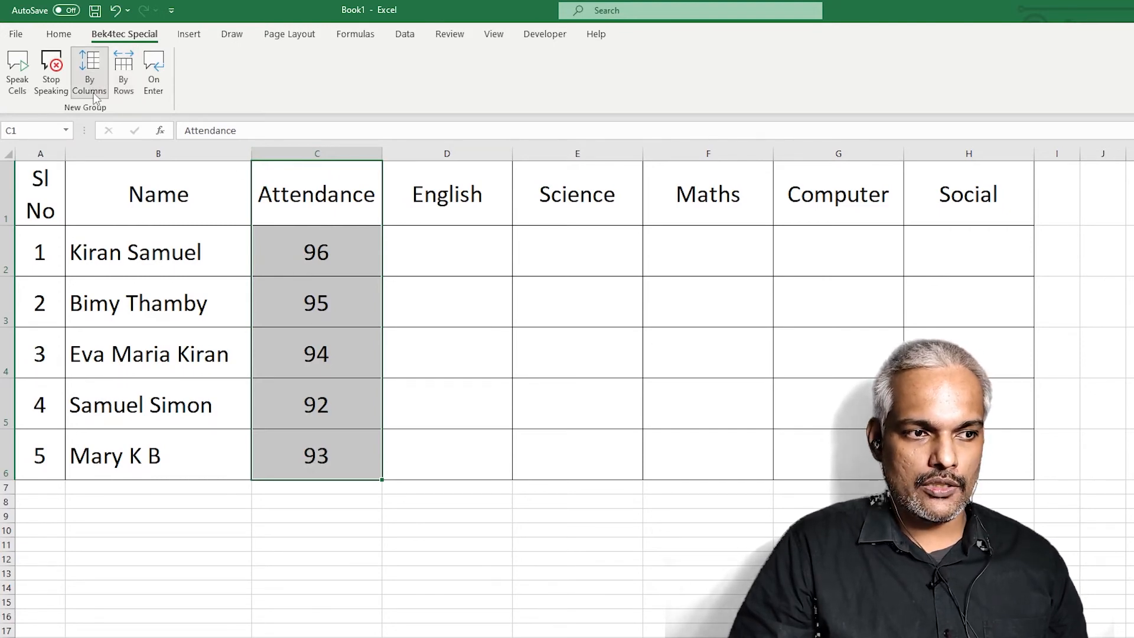
click(17, 75)
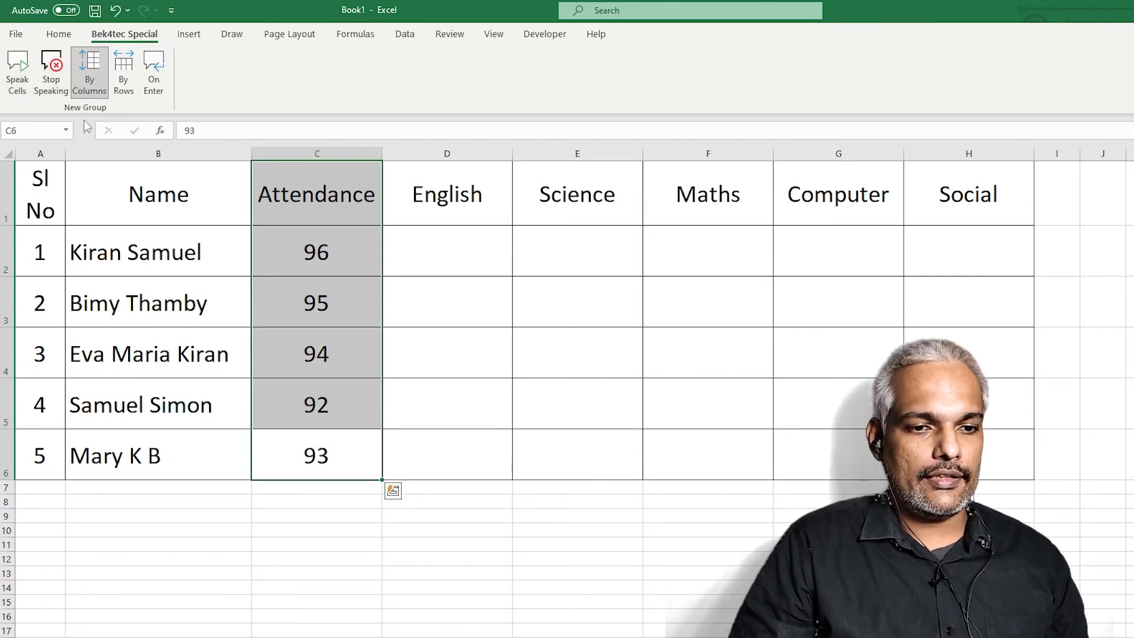
click(452, 250)
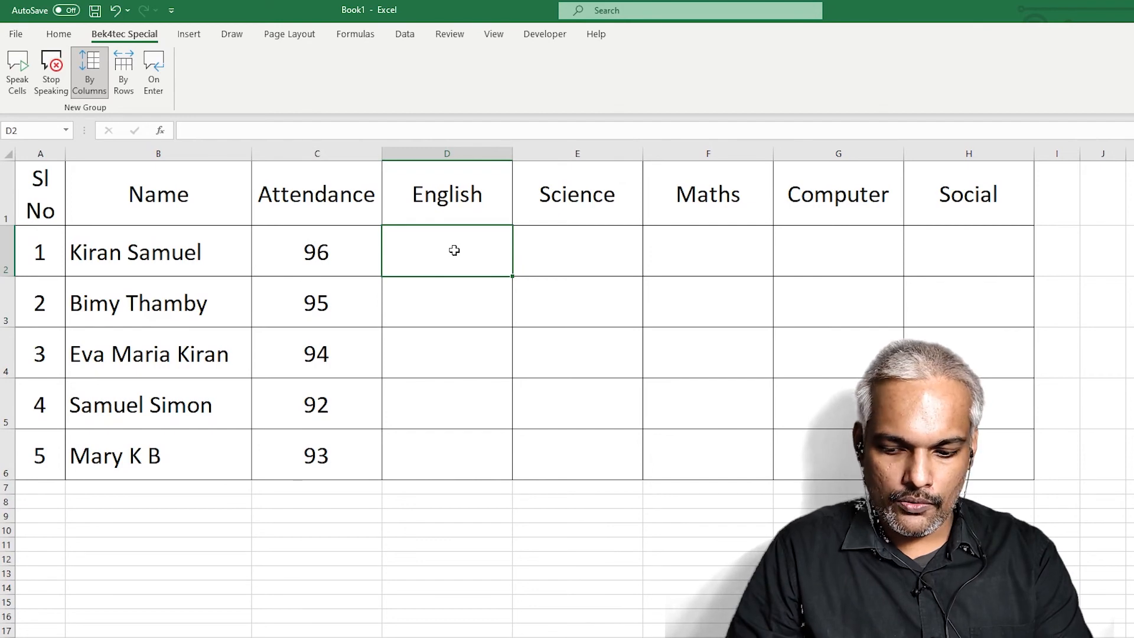
Enter the first student's English 89, Science 86 and Maths 95 marks
text(89)
key(Tab)
text(86)
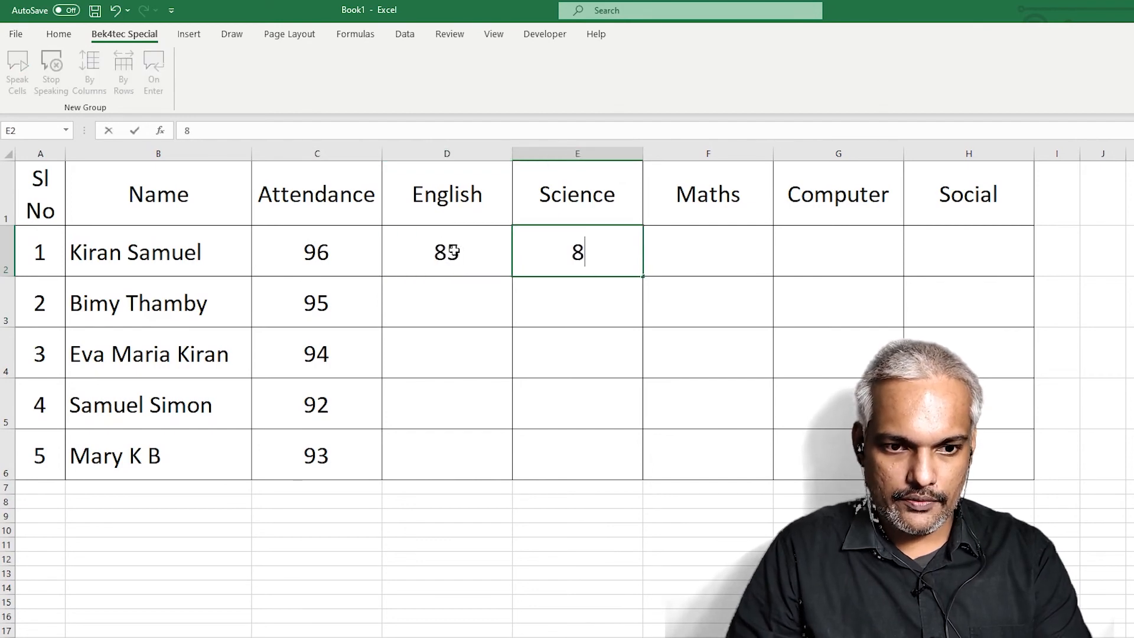
key(Tab)
text(95)
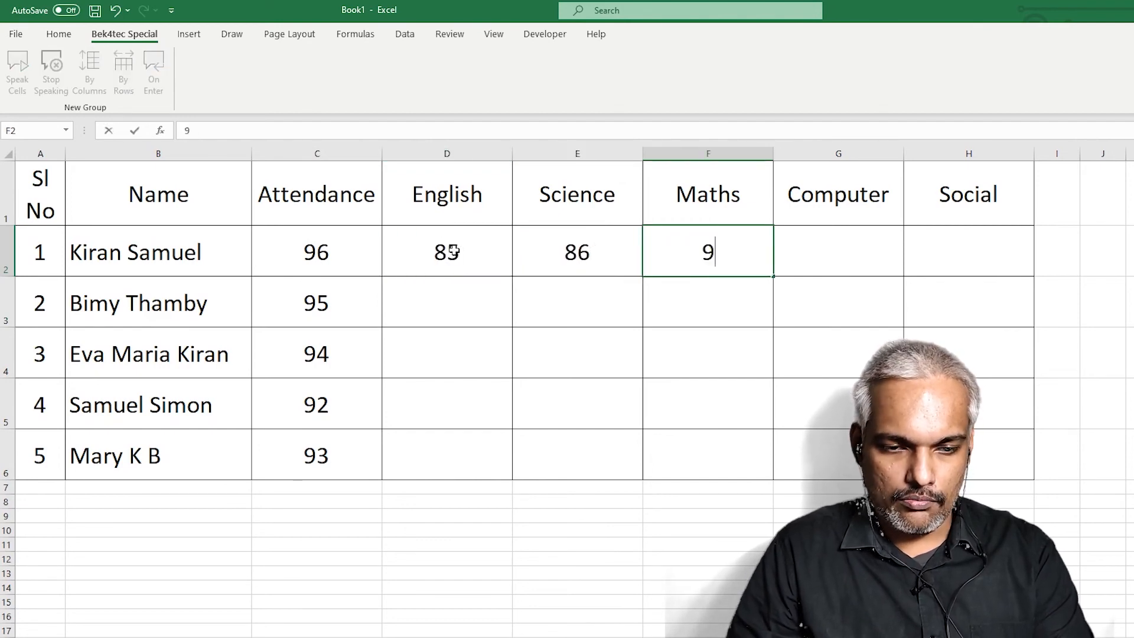
key(Return)
Add Computer 76 and Social 75 for the first student, then select row A2:H2
key(Up)
key(Right)
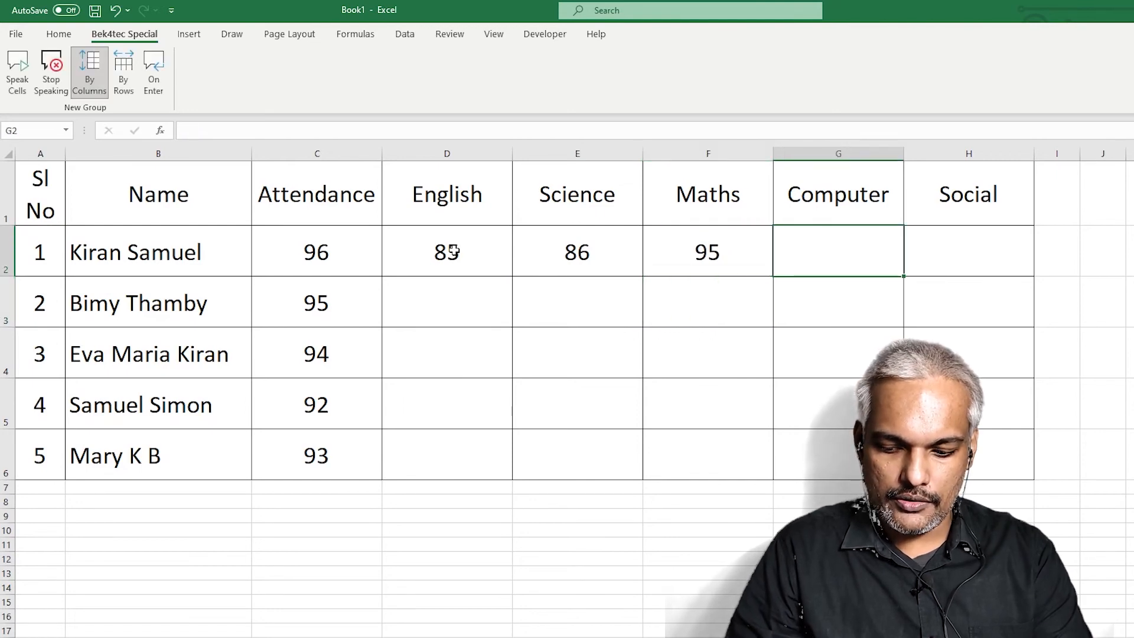
text(76)
key(Tab)
text(75)
click(712, 449)
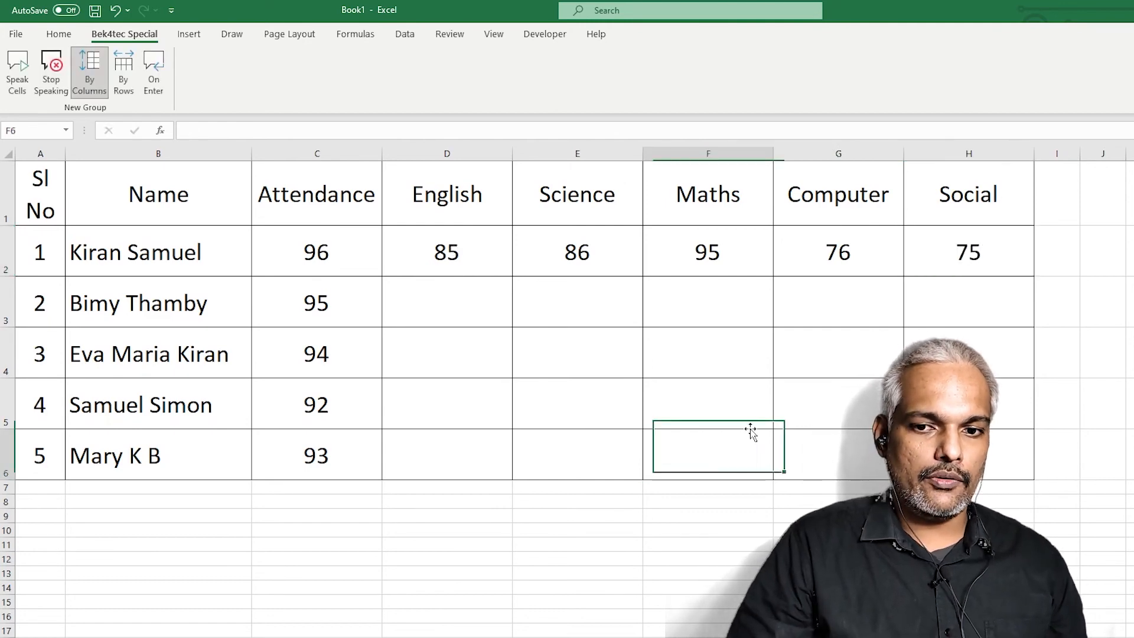
drag(956, 251, 45, 254)
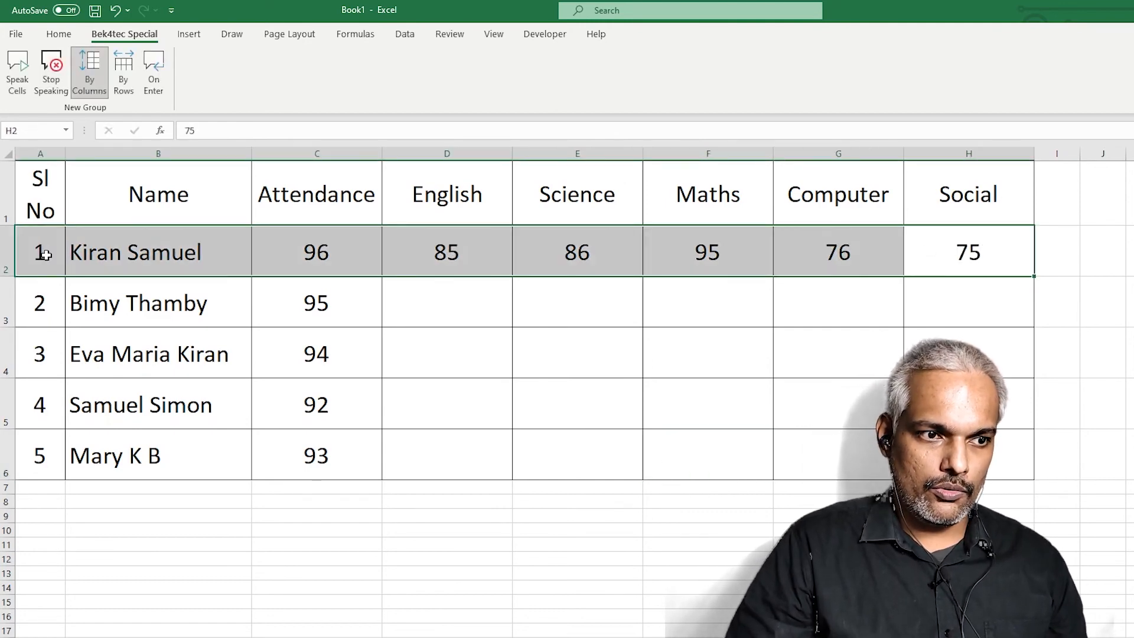
Read the selected A2:H2 row aloud using By Rows, then deselect it
click(125, 76)
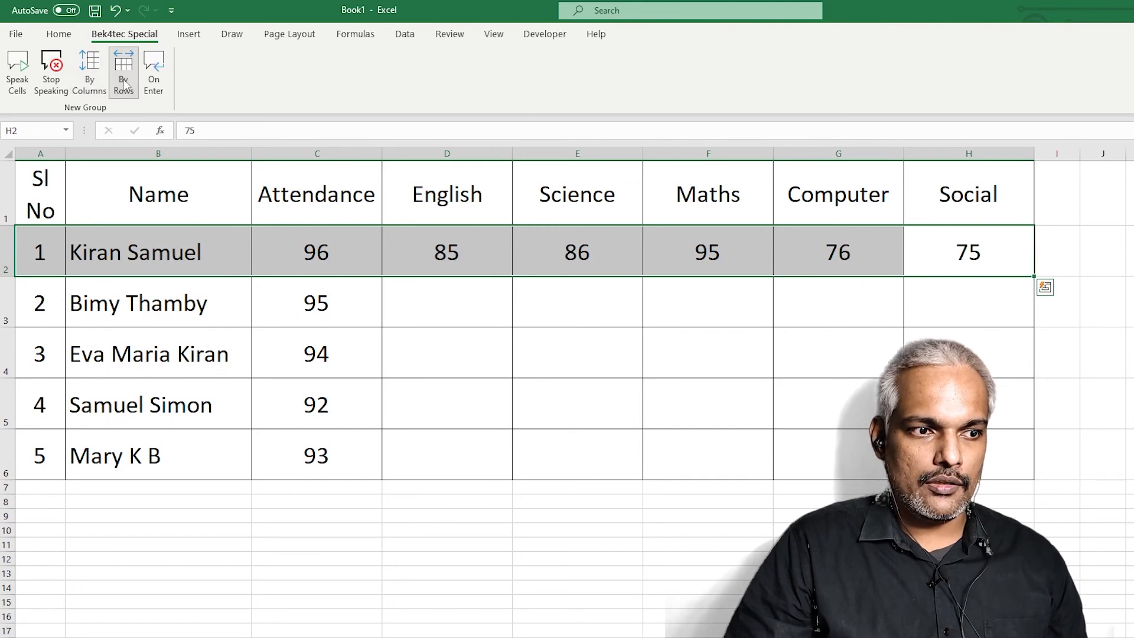
click(16, 74)
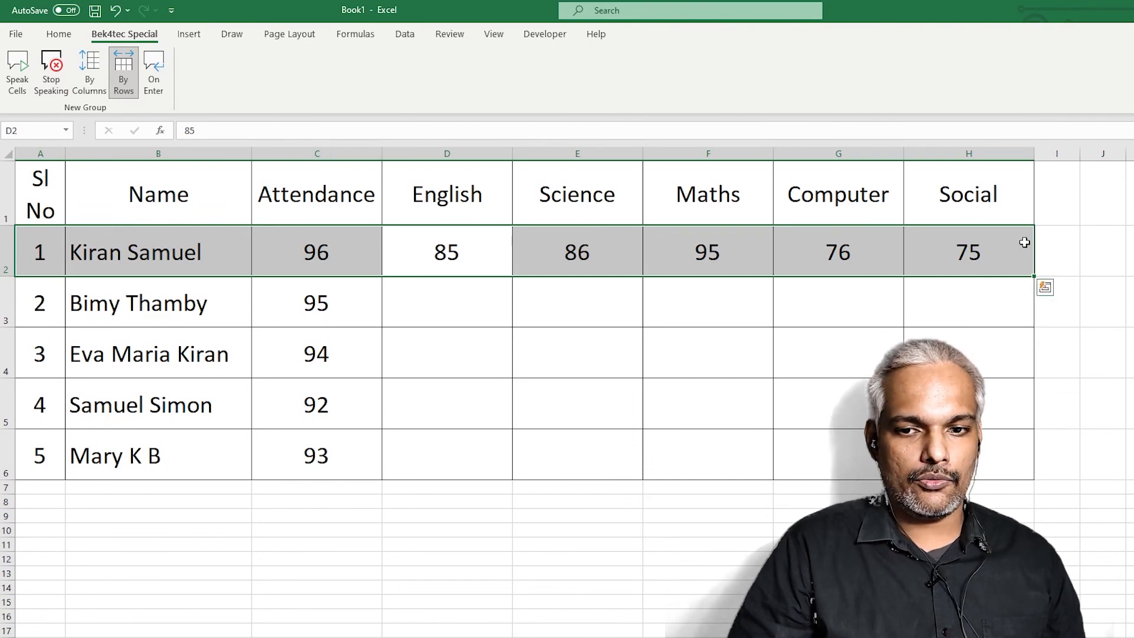
click(733, 366)
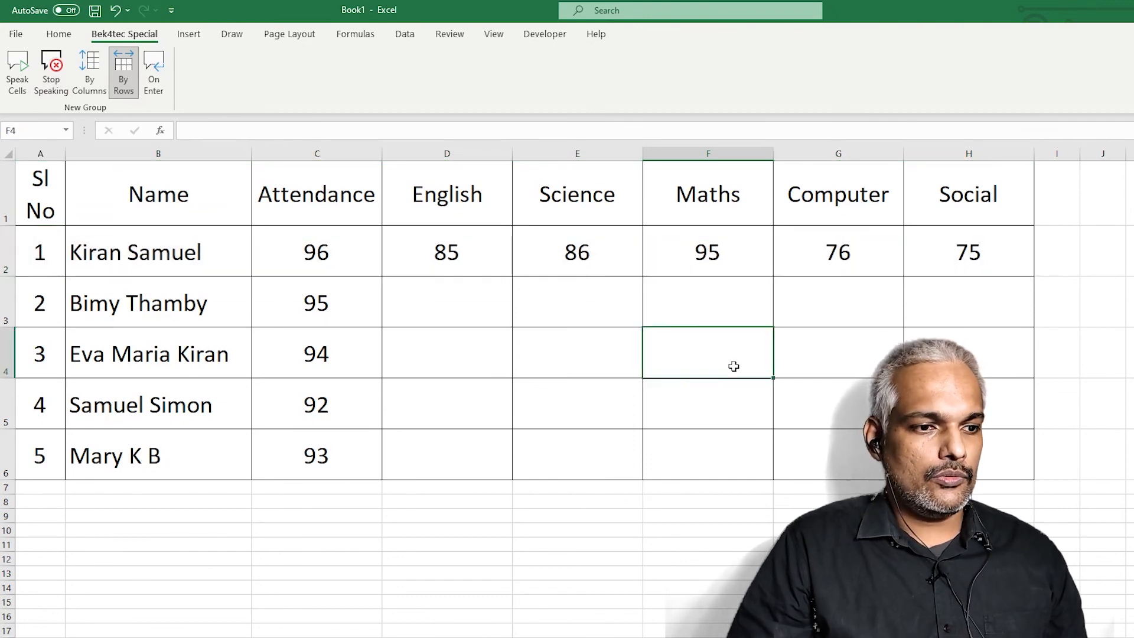